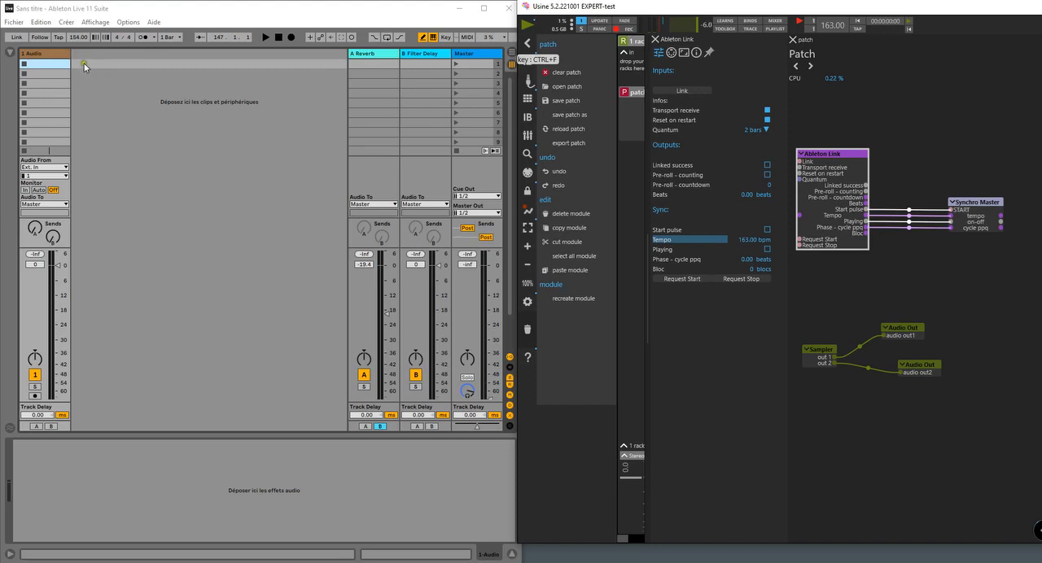
- Reset Live's stopped transport to song position 1.1.1 and focus the Ableton Link module in Usine
left_click(22, 40)
left_click(18, 40)
left_click(279, 37)
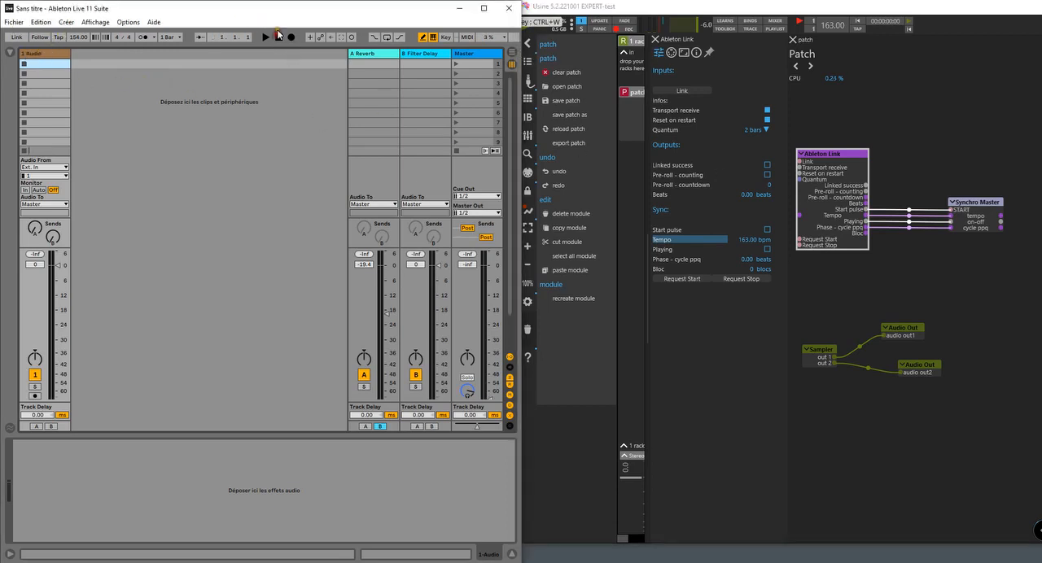
left_click(819, 184)
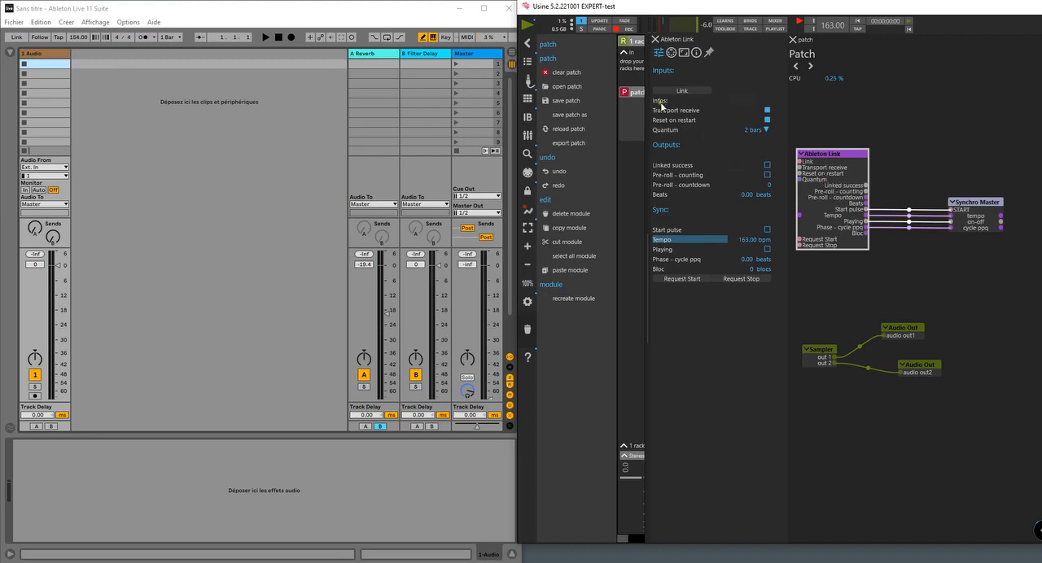
- Enable Link in Live and activate the link in Usine's Ableton Link module
left_click(17, 38)
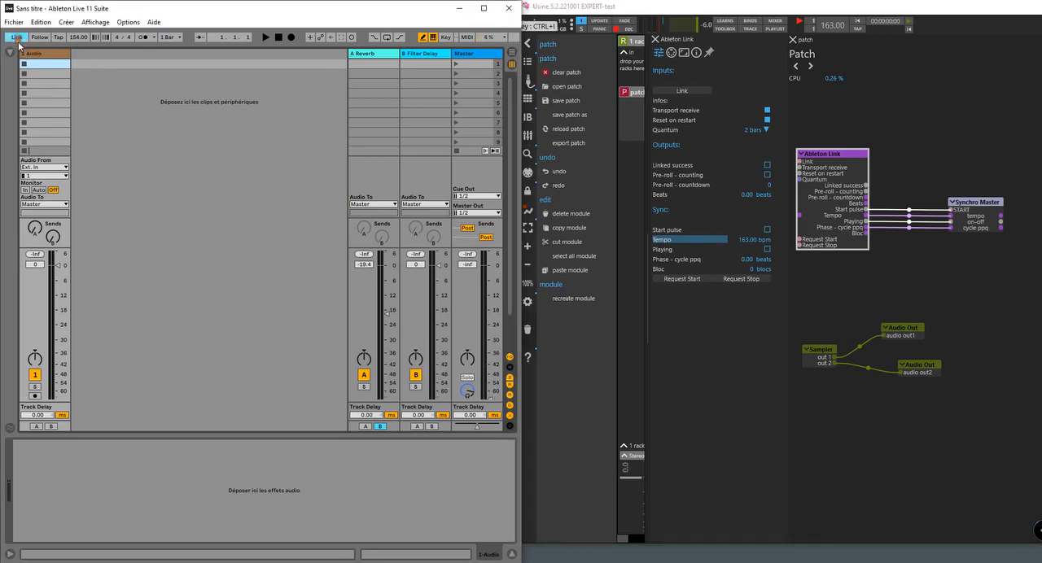
left_click(18, 38)
left_click(688, 92)
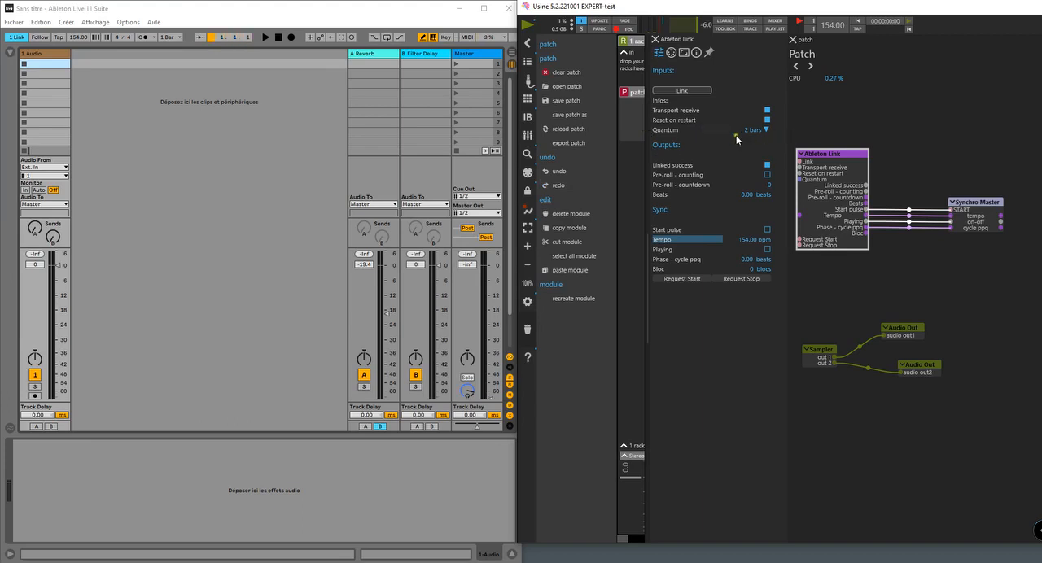
- Try the beat Quantum on the Ableton Link module, and set it back to 2 bars
left_click(679, 128)
left_click(679, 129)
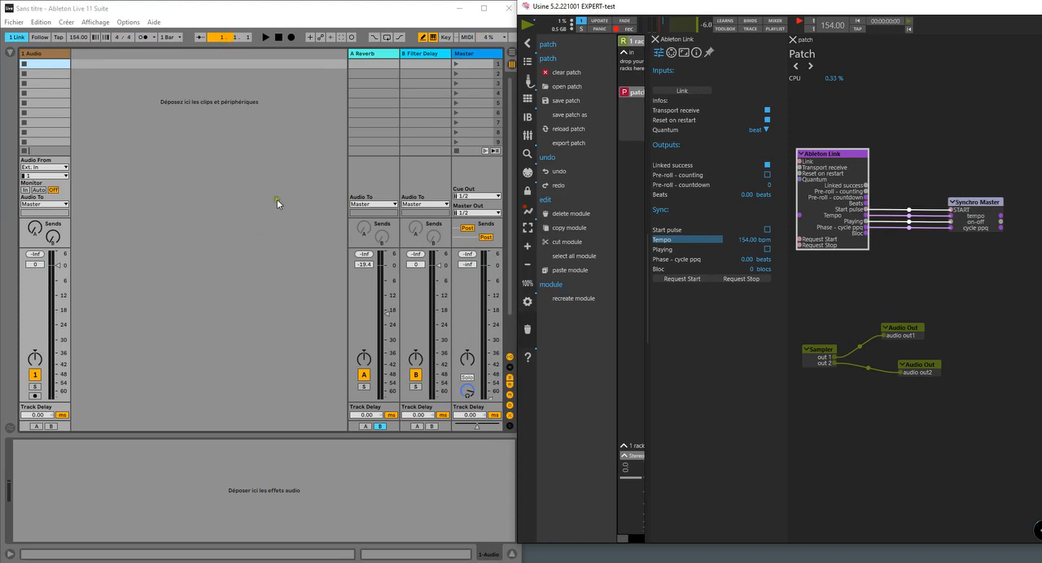
left_click(703, 131)
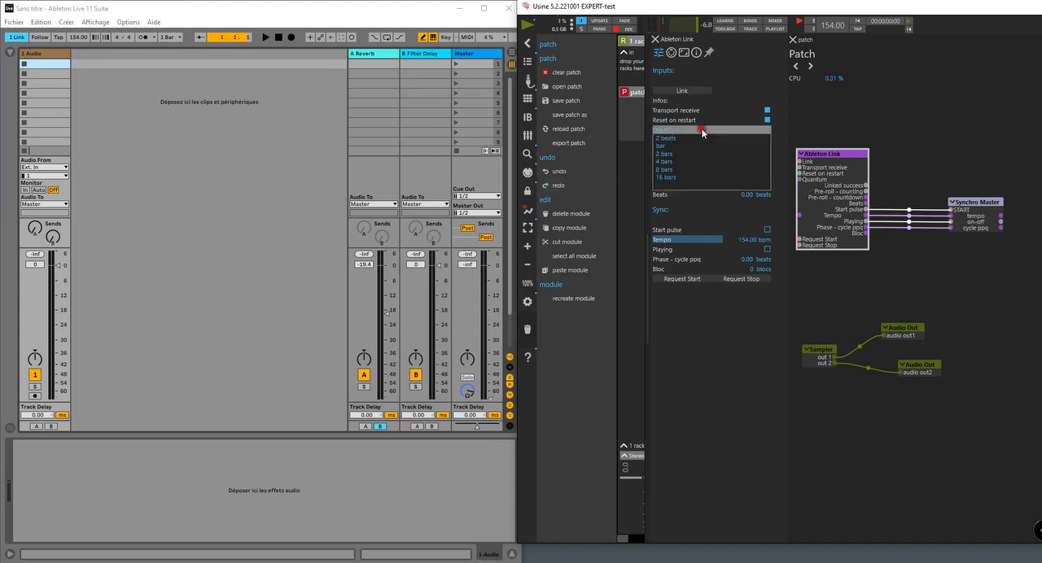
left_click(670, 154)
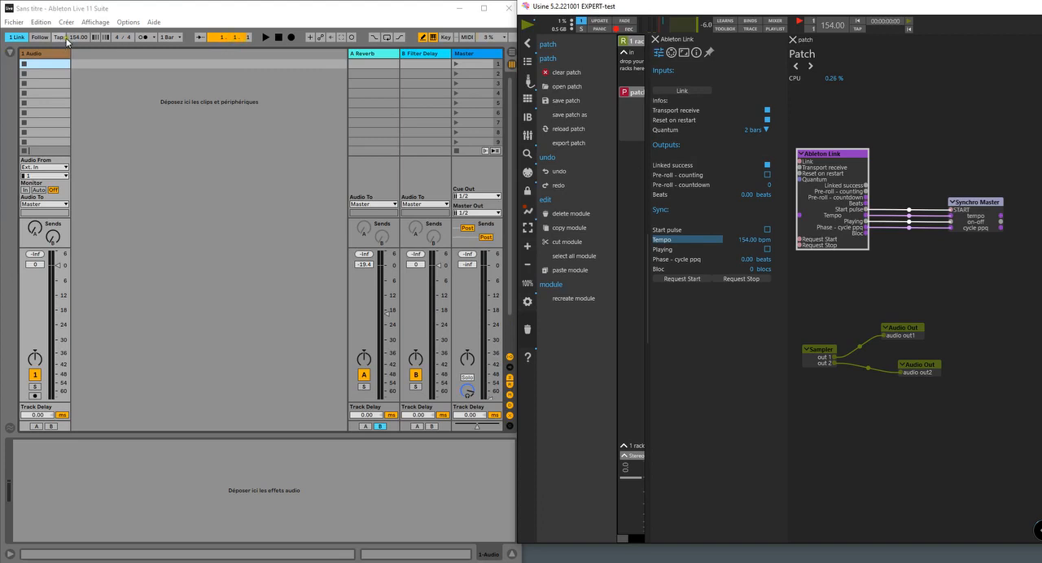
- Change the linked tempo to 128 bpm in Live, 187.72 bpm in Usine's Ableton Link module and 150 bpm in Live
left_click_drag(73, 39, 78, 43)
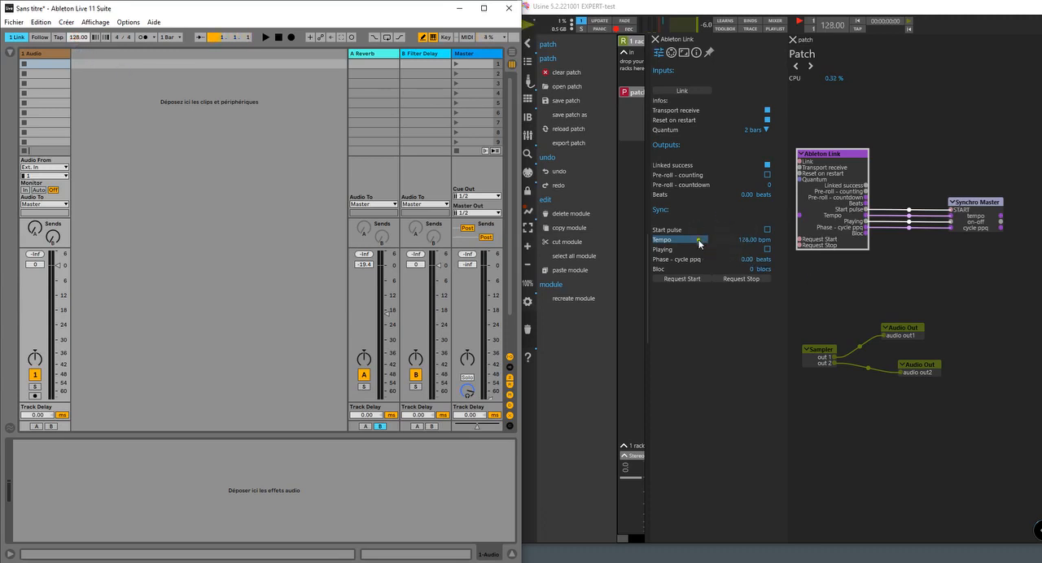
left_click_drag(708, 241, 710, 244)
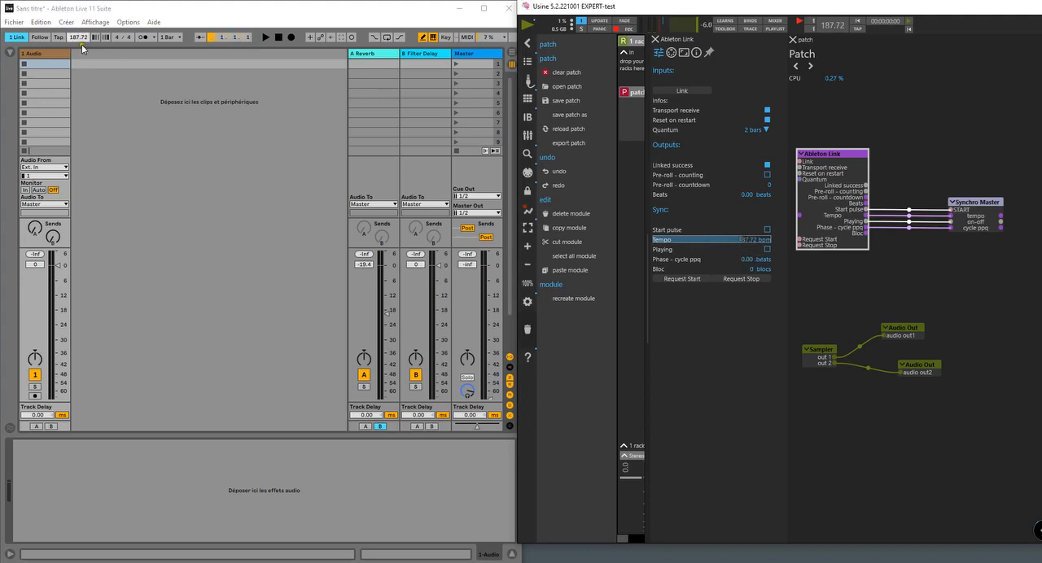
left_click_drag(76, 37, 76, 37)
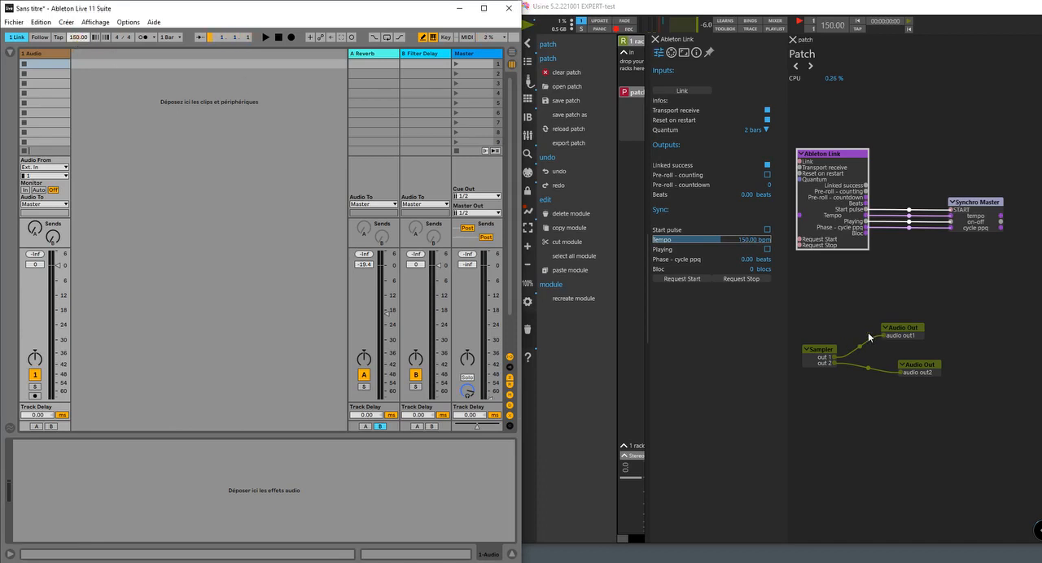
- Start playback in Live and vary the linked tempo to 122 and 135 bpm there, and to 123.44 bpm in Usine
left_click(266, 38)
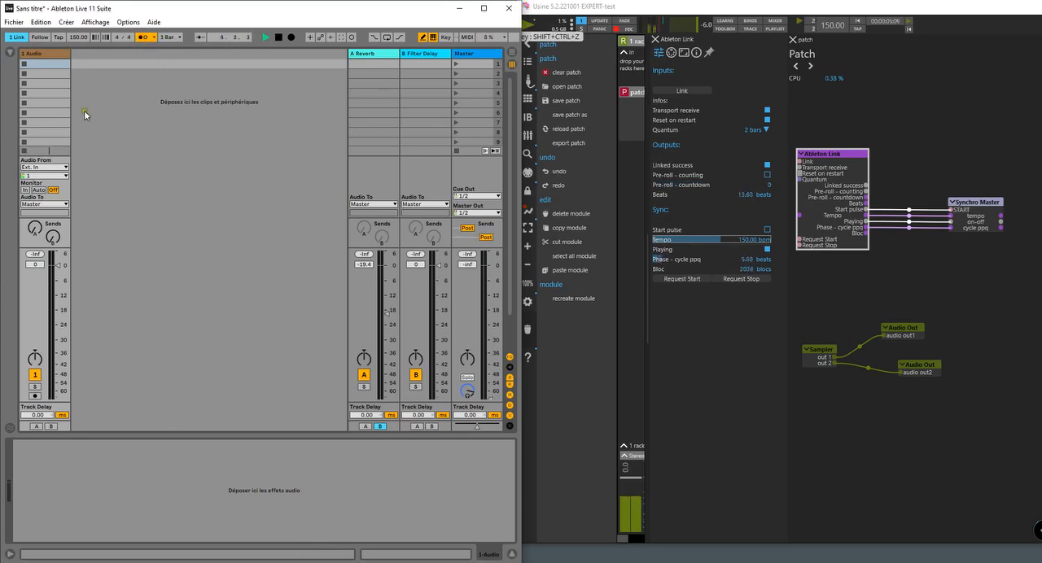
left_click(75, 37)
left_click_drag(74, 39, 75, 41)
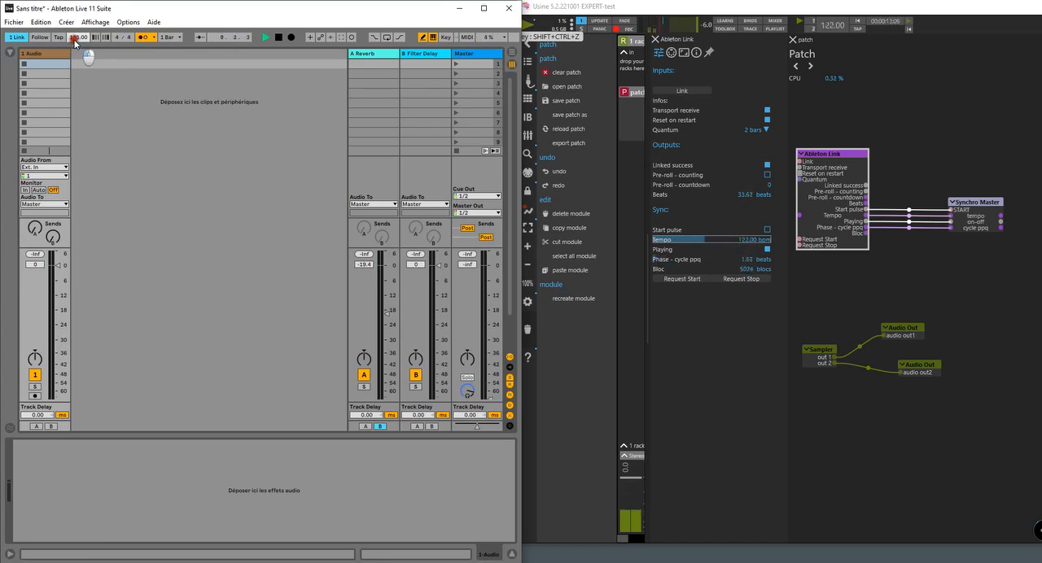
left_click_drag(74, 40, 74, 38)
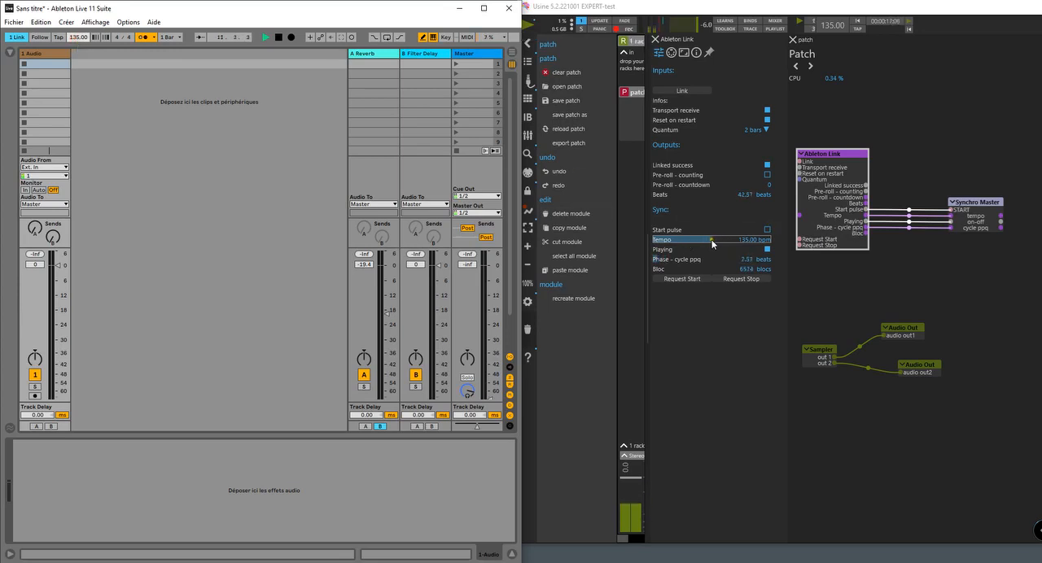
mouse_move(712, 240)
left_mouse_down()
mouse_move(723, 238)
mouse_move(704, 240)
left_mouse_up()
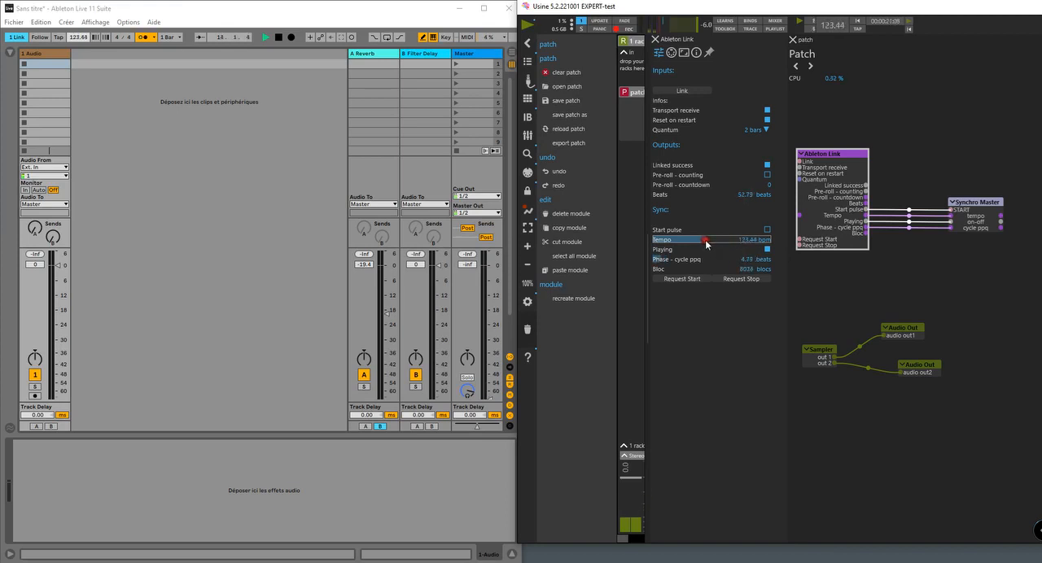
- Stop playback in Live, and test a remote start from the Ableton Link module before stopping Live again
key("ctrl+l")
left_click(278, 37)
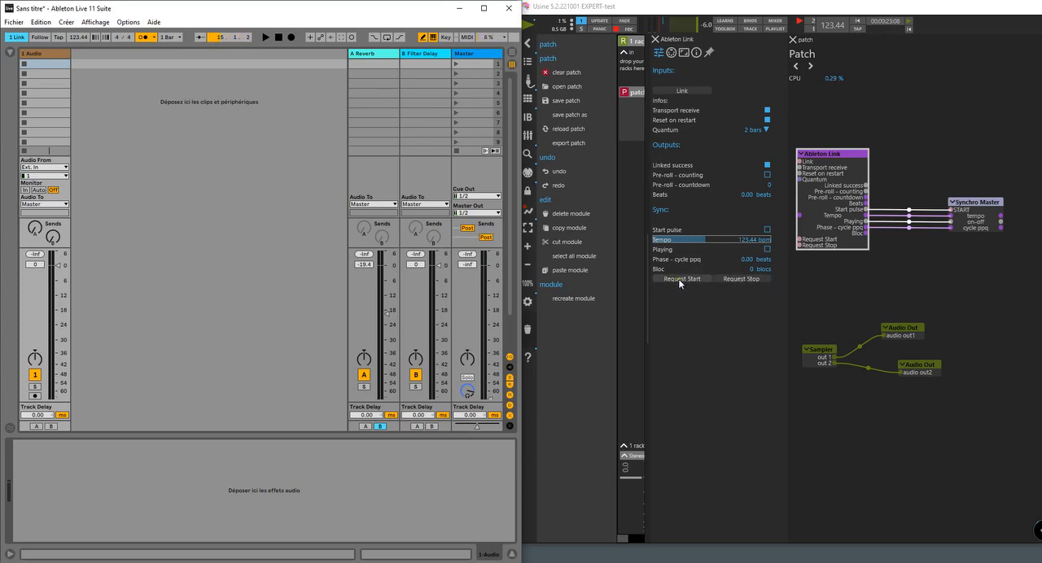
left_click(679, 280)
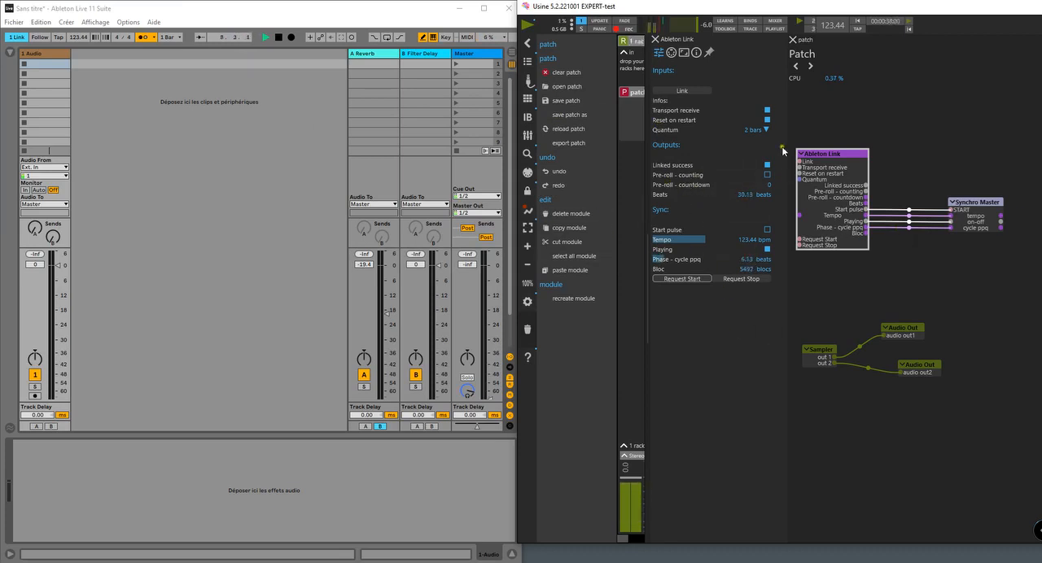
left_click(278, 38)
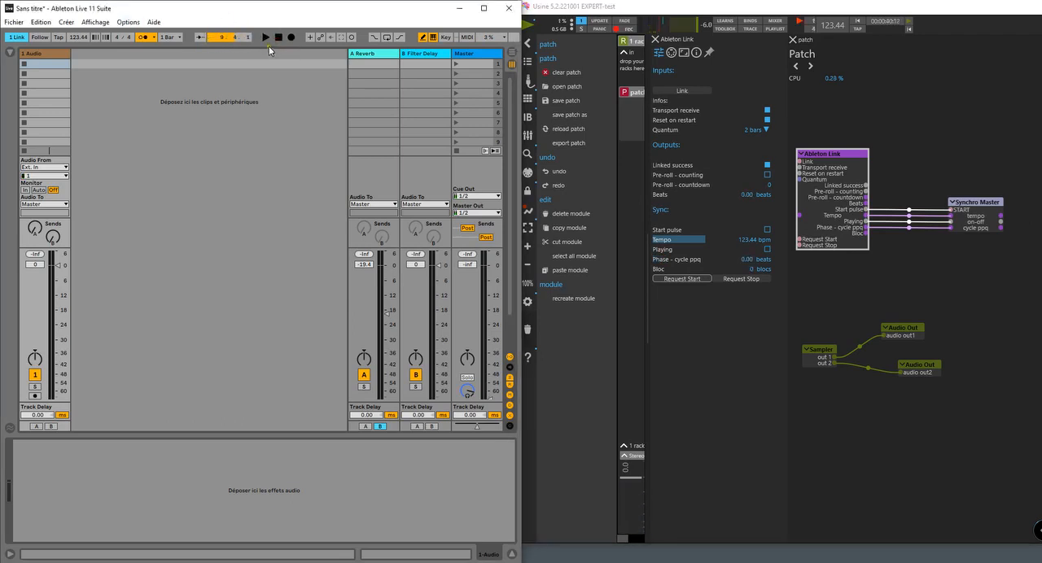
- Start playback in Live, set its tempo to 139 bpm while running, and stop the transport
left_click(266, 39)
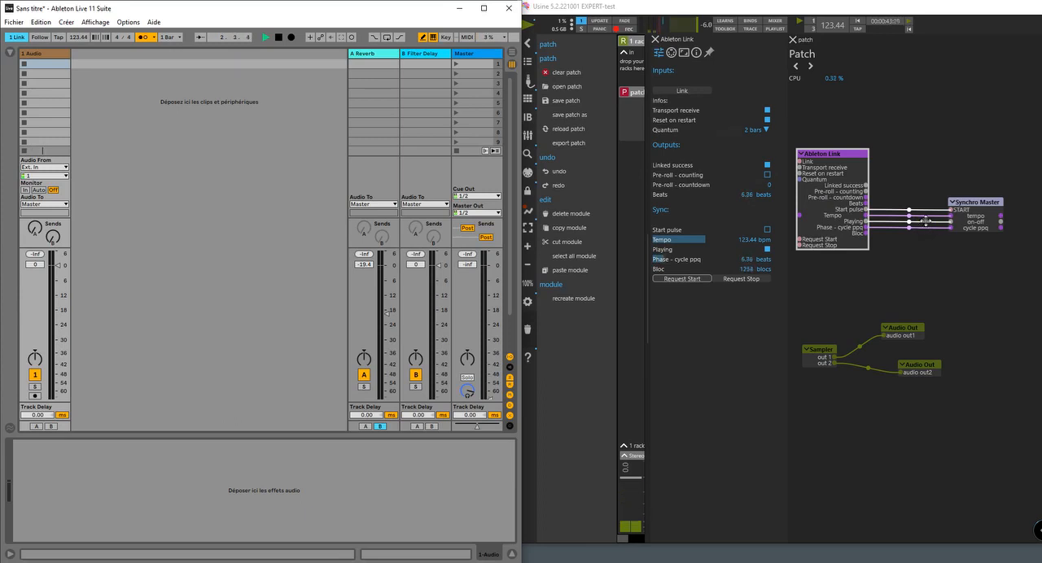
left_click_drag(75, 38, 76, 39)
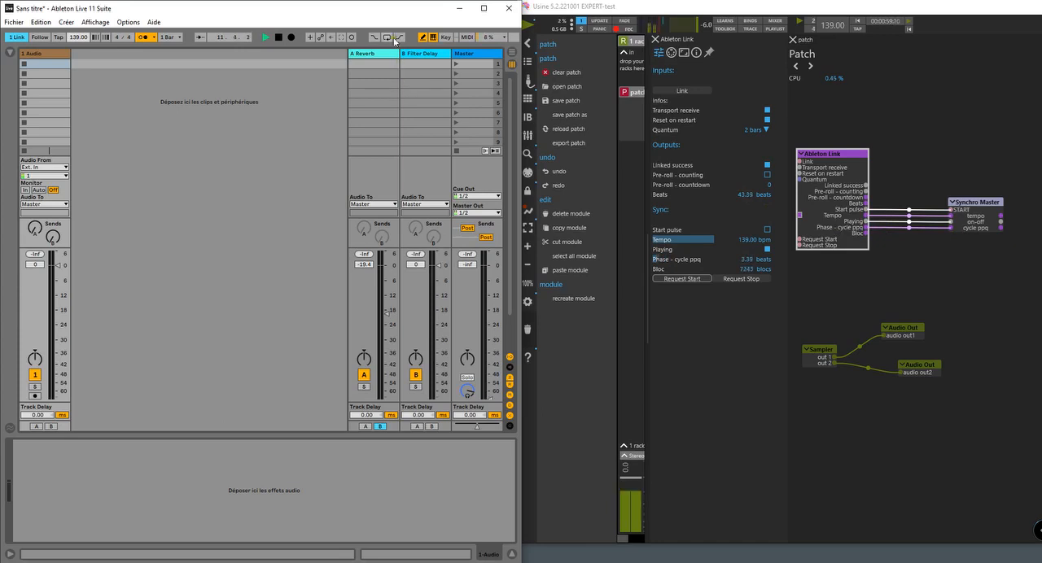
key("space")
left_click(279, 37)
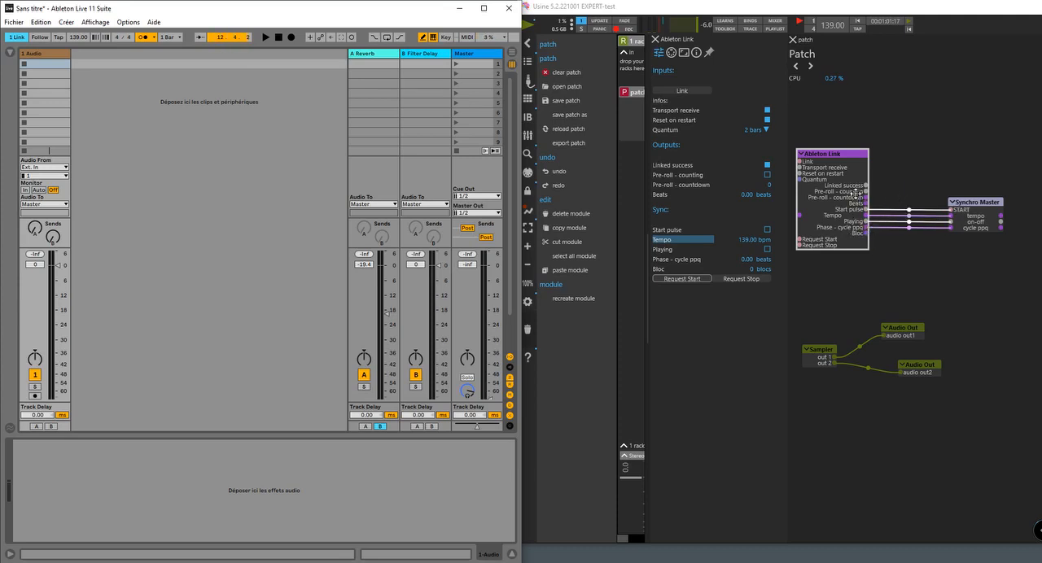
- Add a Time Count ms module to the Usine patch above the Synchro Master
double_click(904, 135)
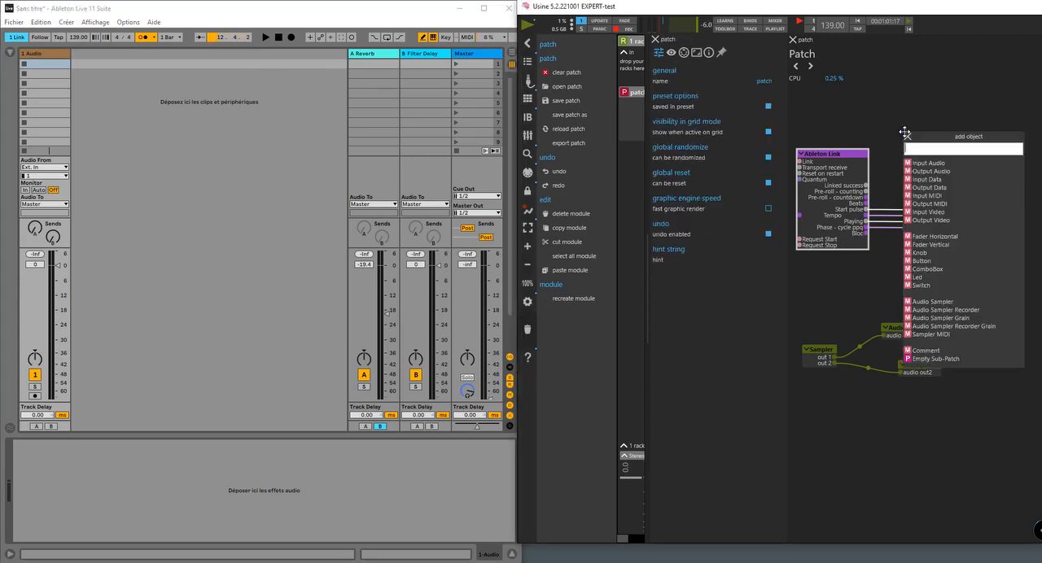
type("c")
key("BackSpace")
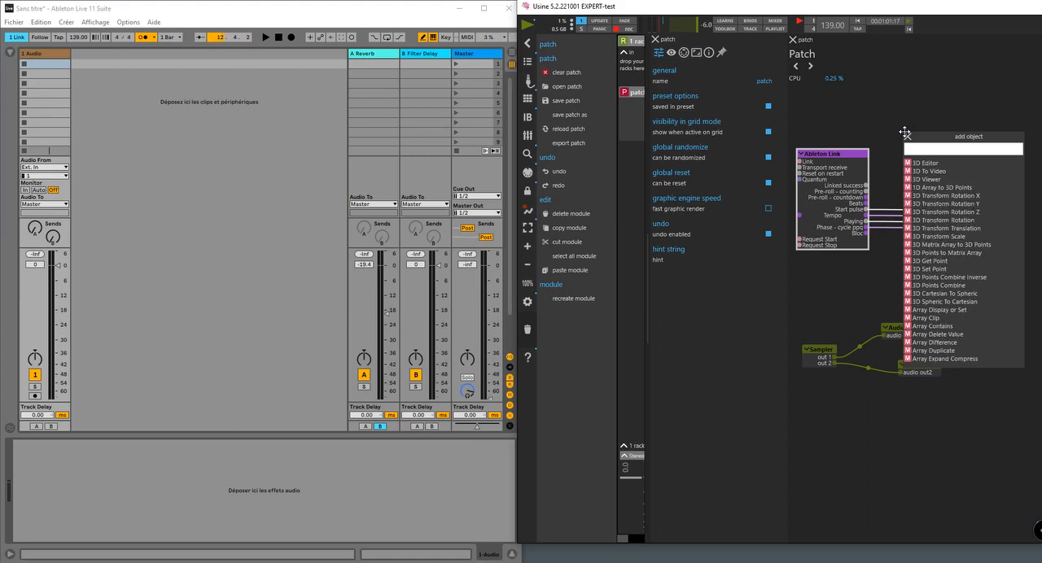
type("c")
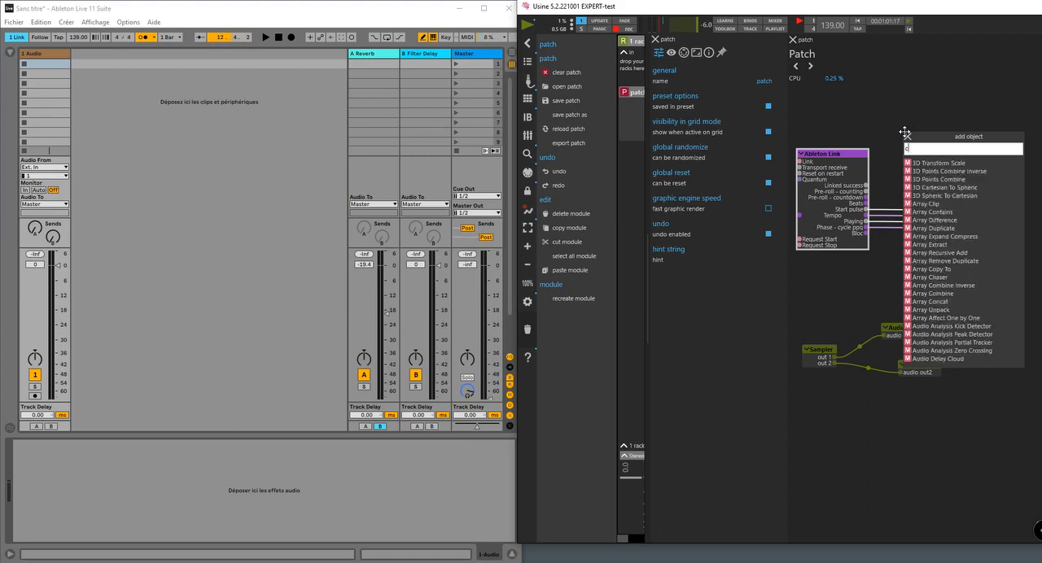
type("ou")
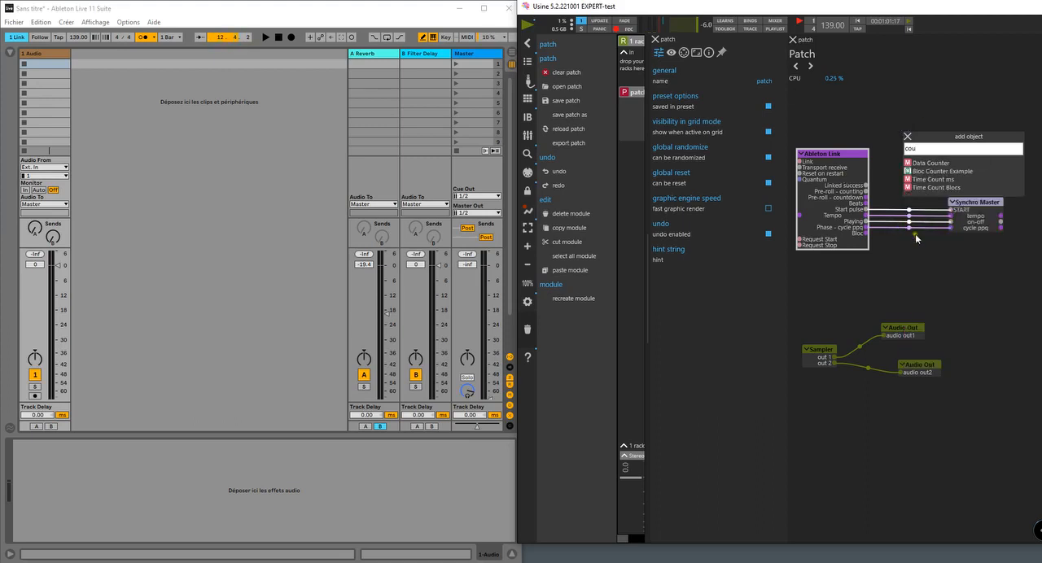
left_click(936, 180)
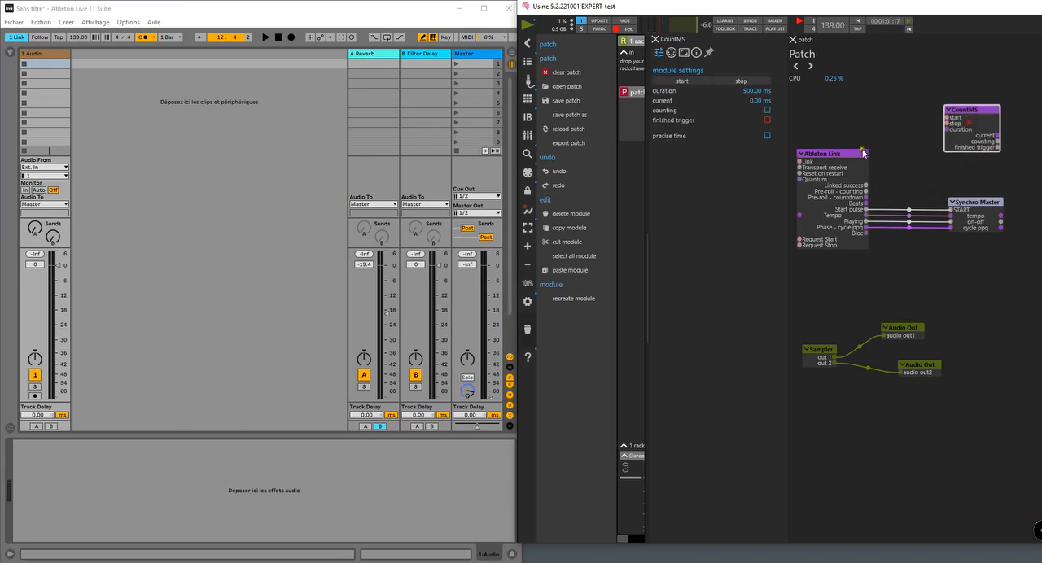
double_click(890, 139)
type("hang")
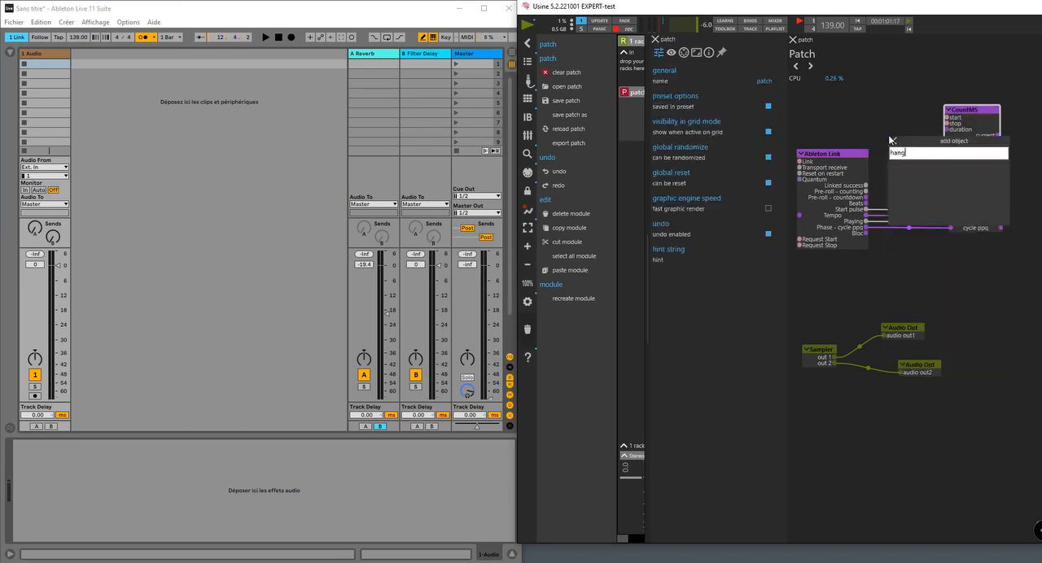
key("Return")
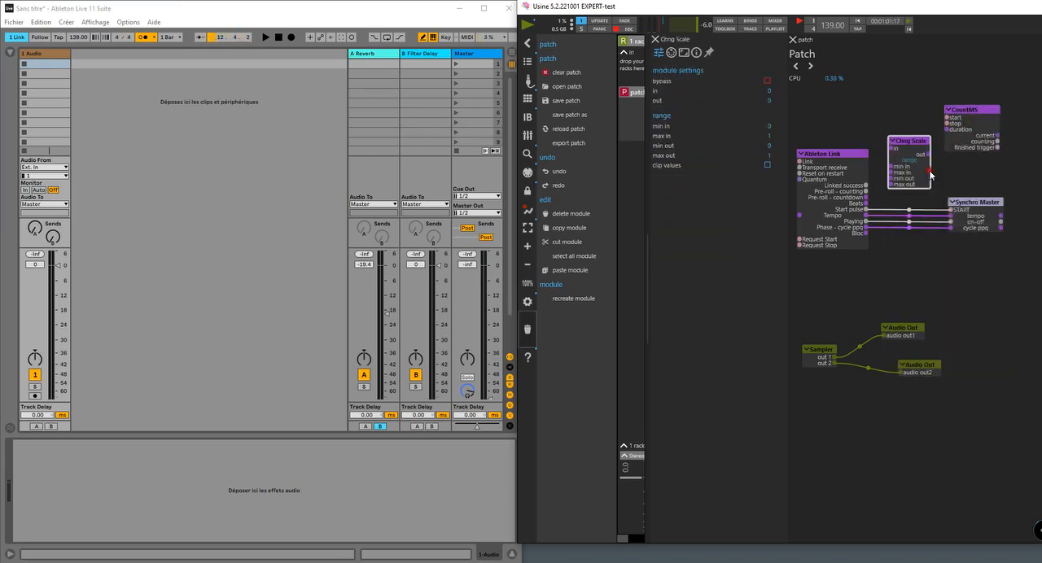
key("Delete")
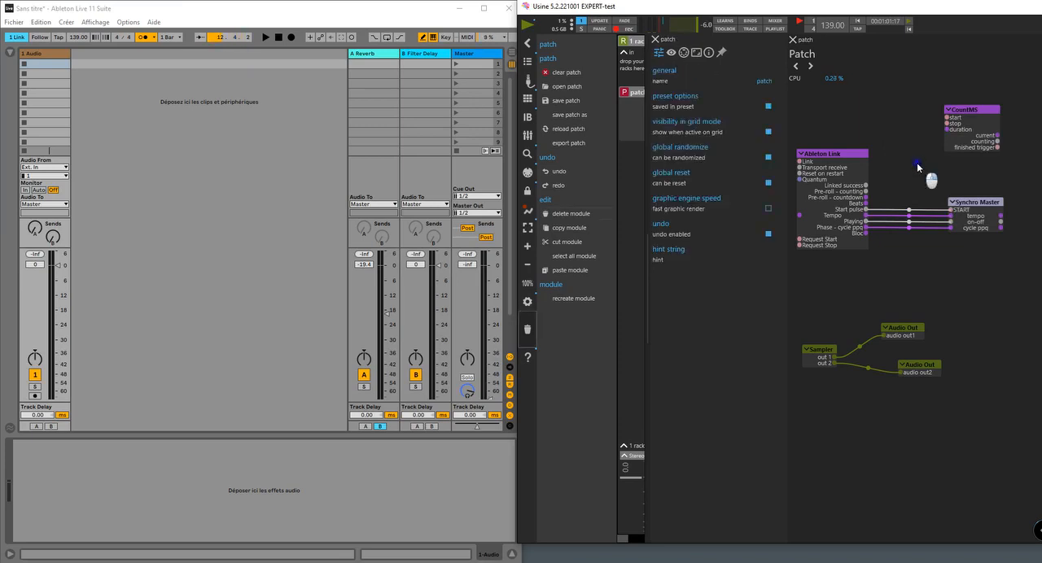
- Add a Has Changed module to the patch between the Ableton Link and CountMS modules
double_click(918, 167)
type("has")
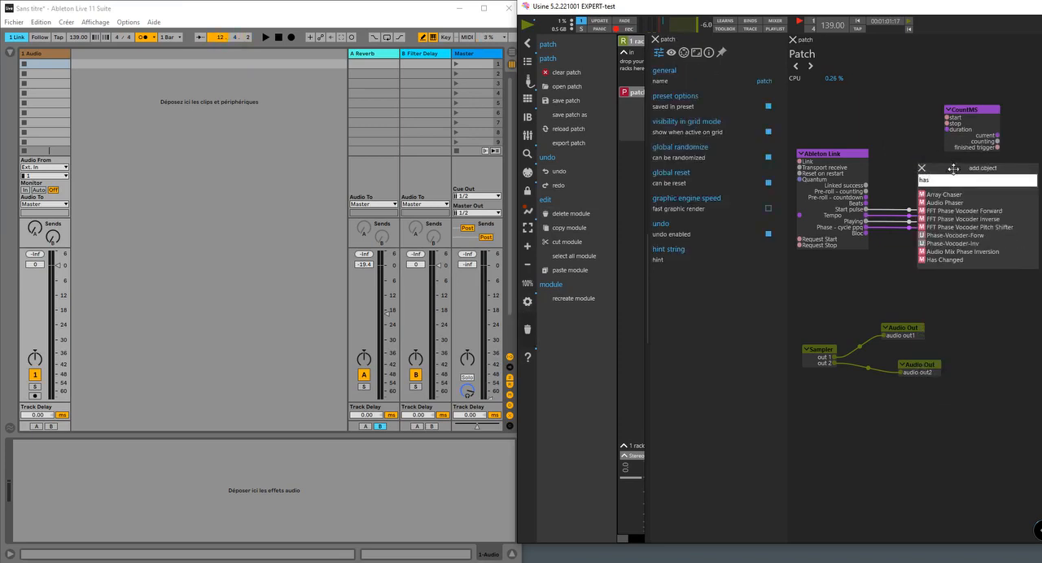
left_click(956, 259)
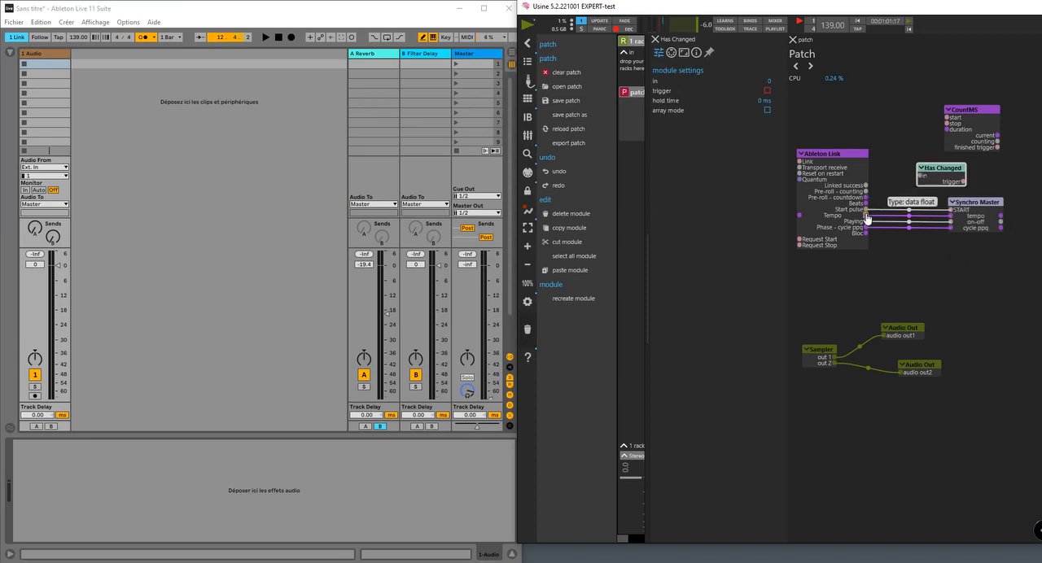
- Wire the Ableton Link Tempo output into Has Changed and its trigger into CountMS start, placing the two modules side by side
mouse_move(867, 217)
left_mouse_down()
mouse_move(871, 232)
mouse_move(924, 179)
mouse_move(883, 239)
mouse_move(867, 216)
left_mouse_up()
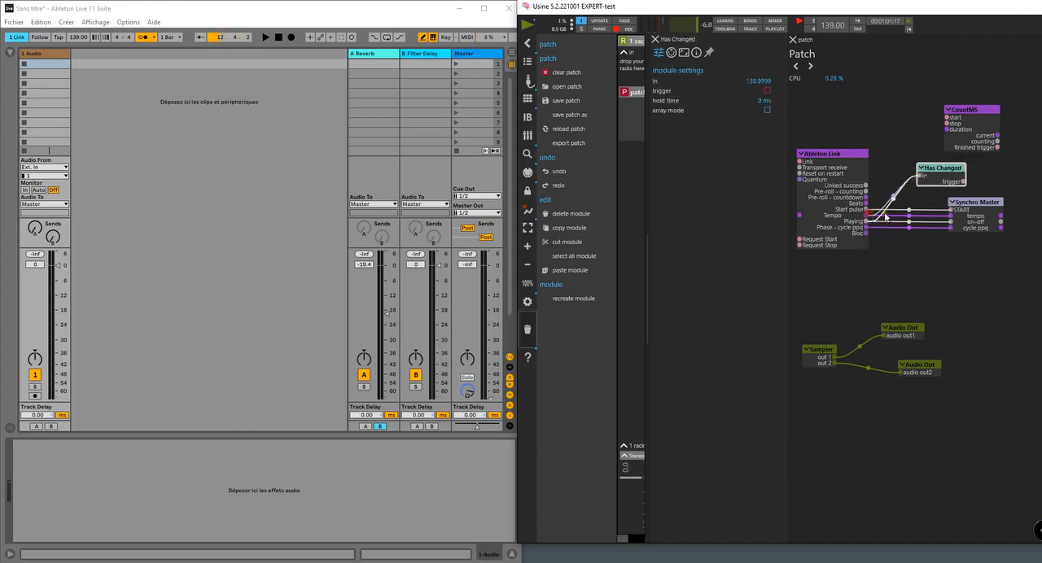
left_click_drag(941, 180, 911, 119)
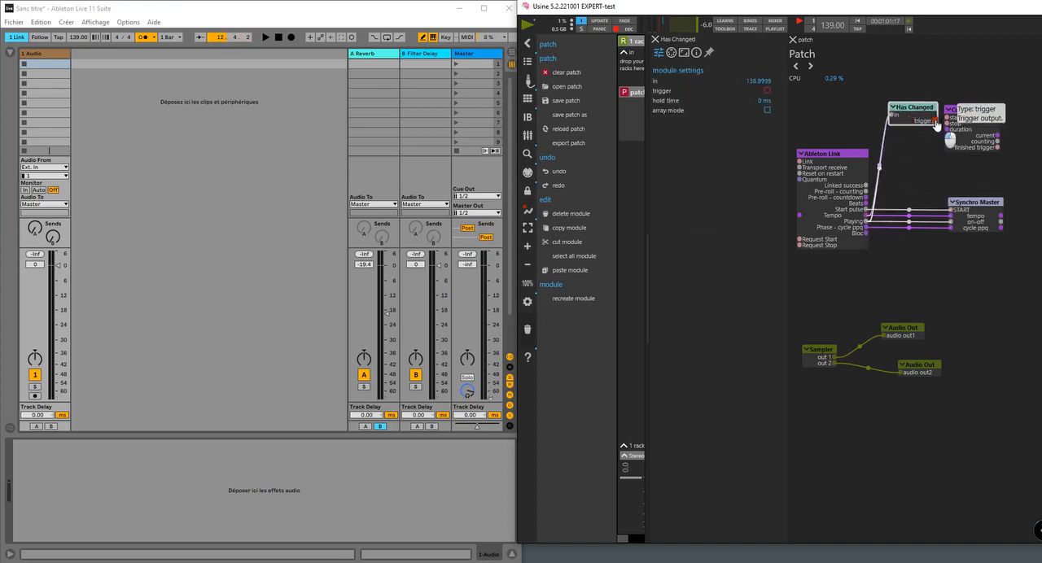
left_click_drag(982, 151, 992, 150)
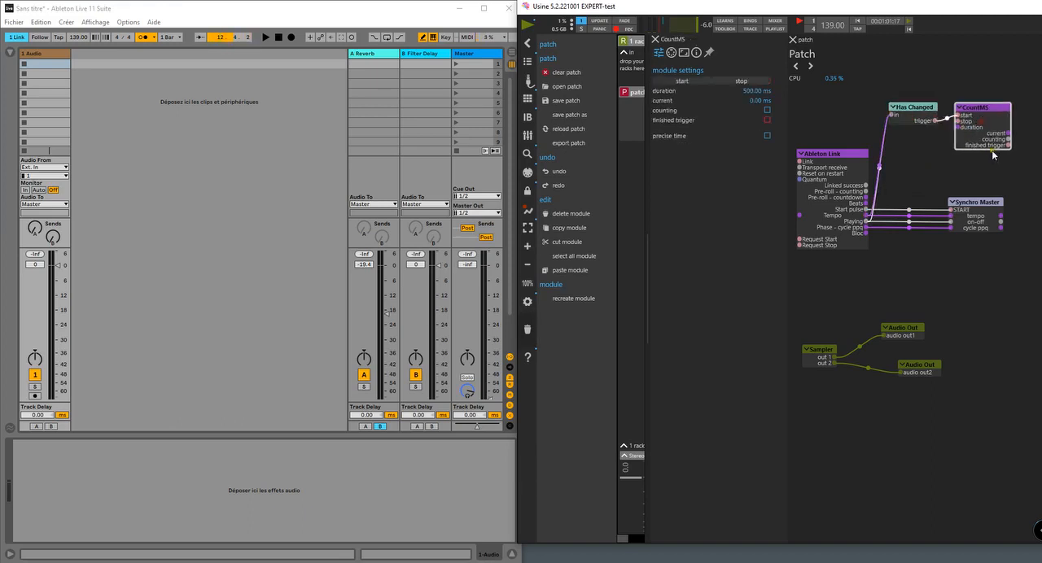
- Add a Pass module to the patch below the Synchro Master
double_click(908, 276)
type("pass")
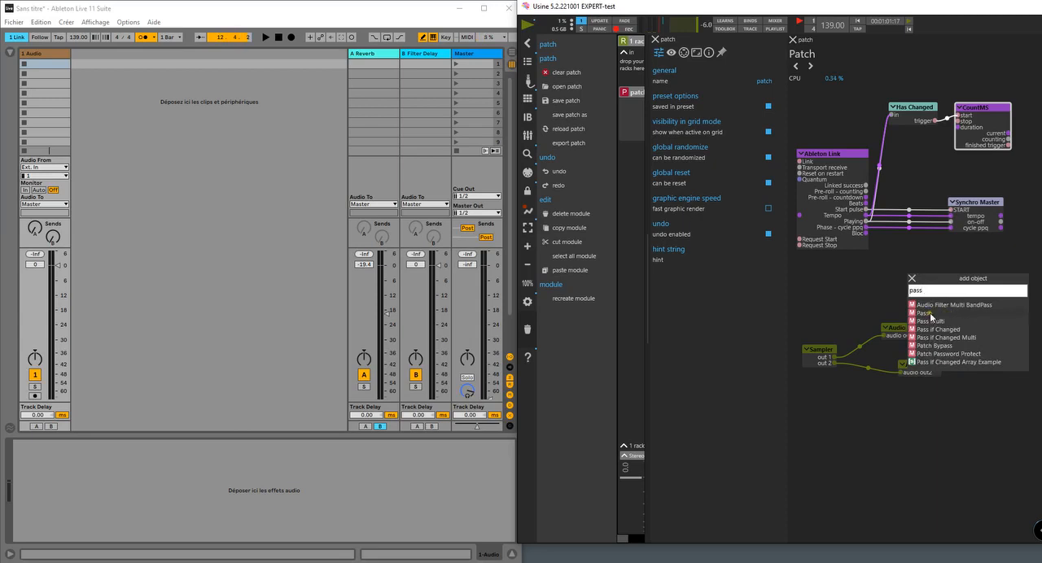
left_click(928, 313)
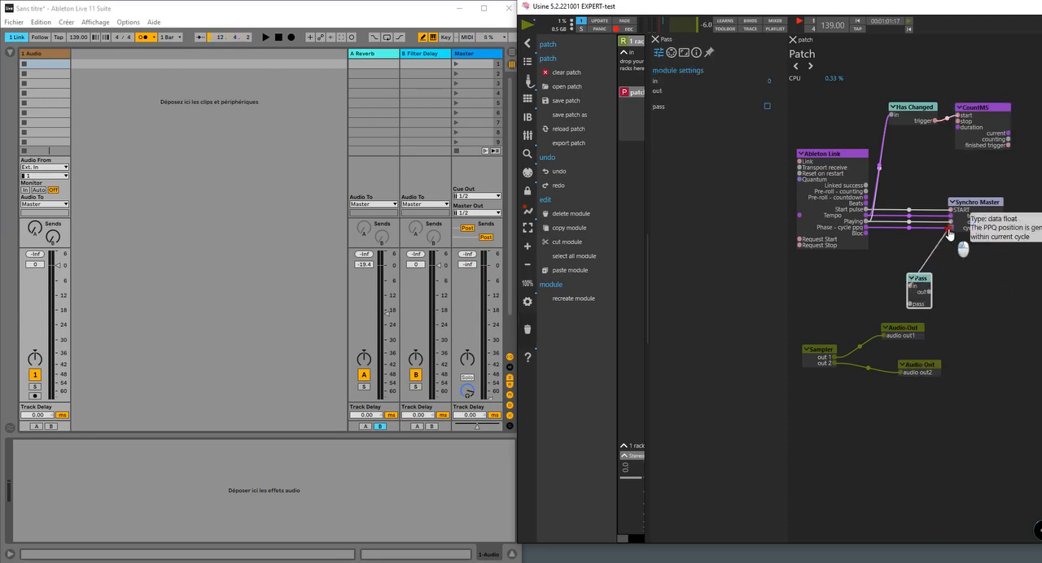
- Route Ableton Link's Phase - cycle ppq through Pass into the Synchro Master's cycle ppq, and wire the CountMS counting output to pass
left_click_drag(911, 286, 866, 228)
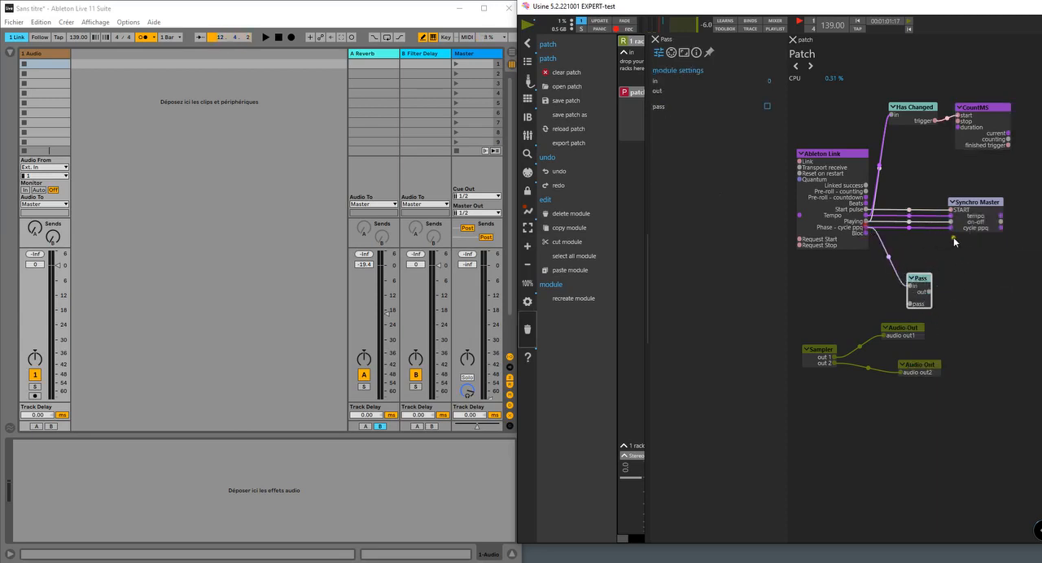
mouse_move(951, 229)
left_mouse_down()
mouse_move(931, 294)
mouse_move(914, 241)
left_mouse_up()
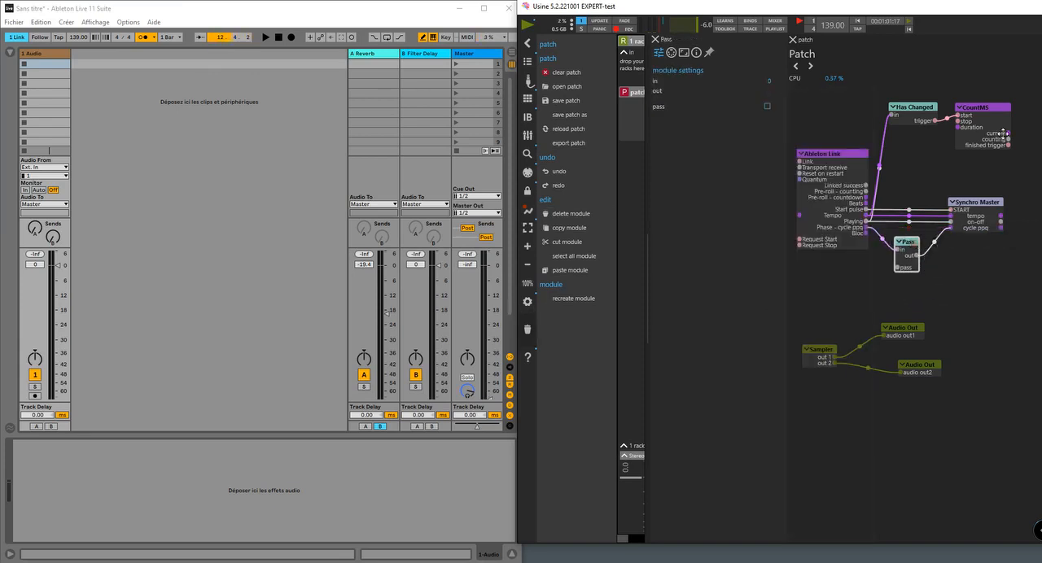
left_click_drag(1011, 139, 901, 273)
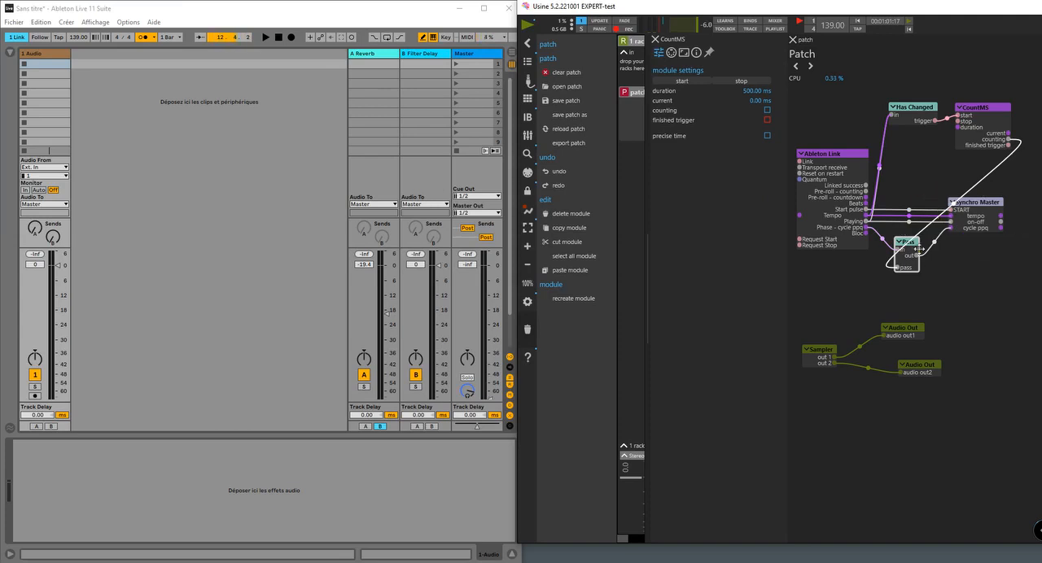
- Delete the Pass, CountMS and Has Changed modules, and reconnect Ableton Link's Phase - cycle ppq directly to the Synchro Master's cycle ppq
left_click(910, 248)
key("Delete")
left_click(1003, 115)
key("Delete")
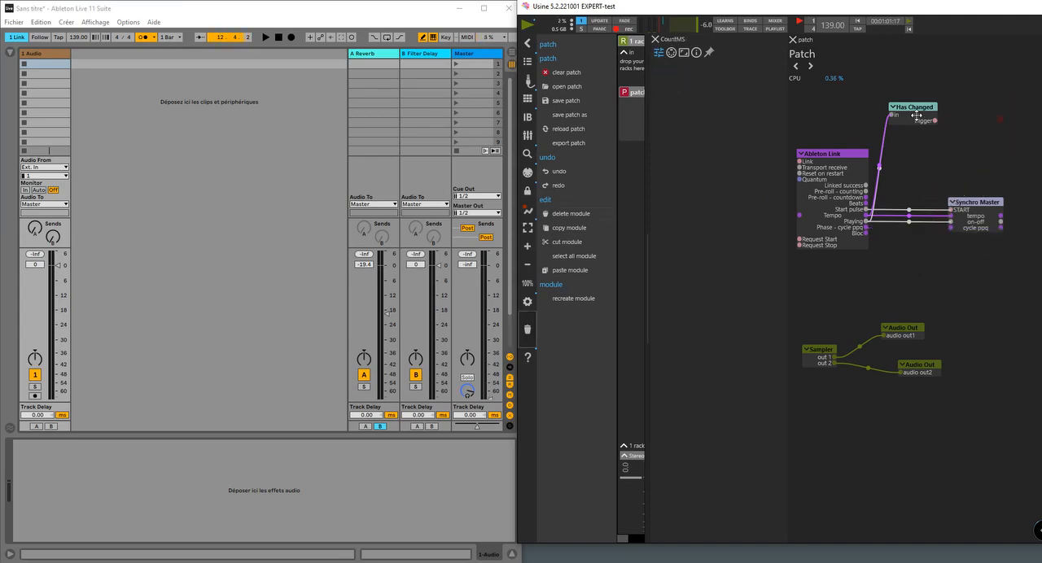
left_click(916, 114)
key("Delete")
left_click(866, 233)
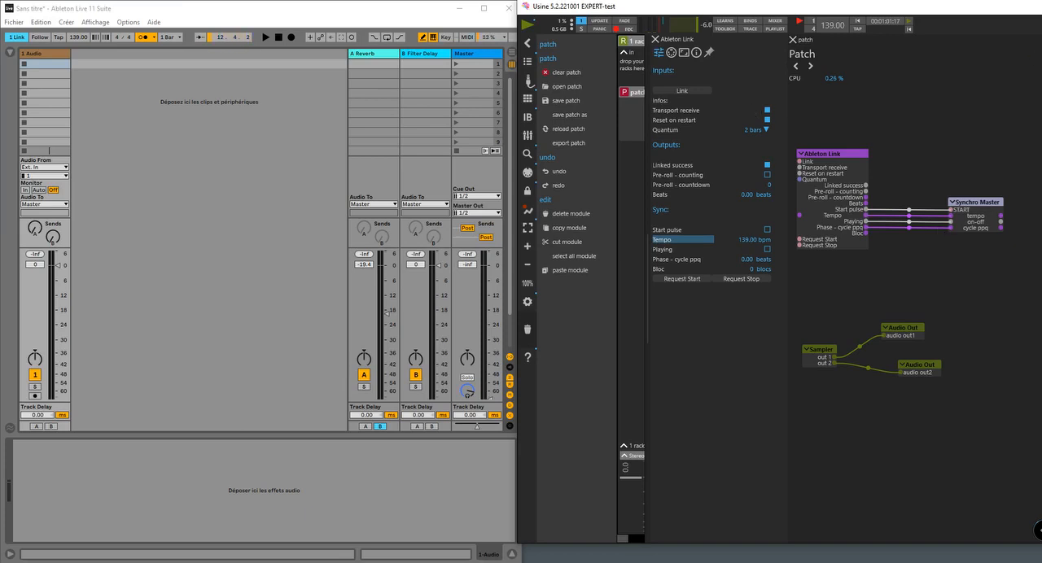
- Move the Synchro Master module closer to the Ableton Link module in the patch
left_click_drag(975, 220, 956, 221)
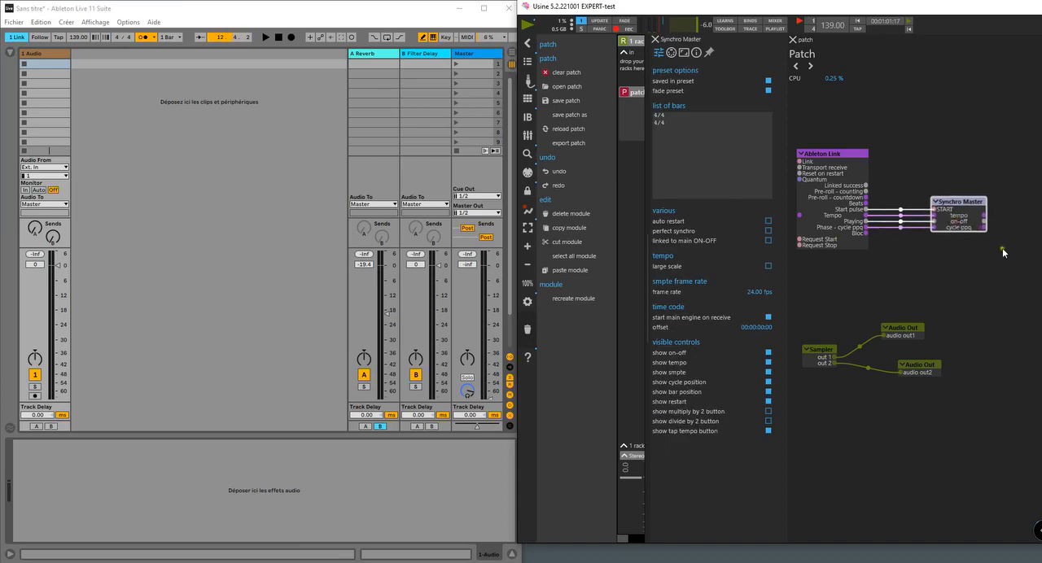
left_click_drag(944, 213, 933, 213)
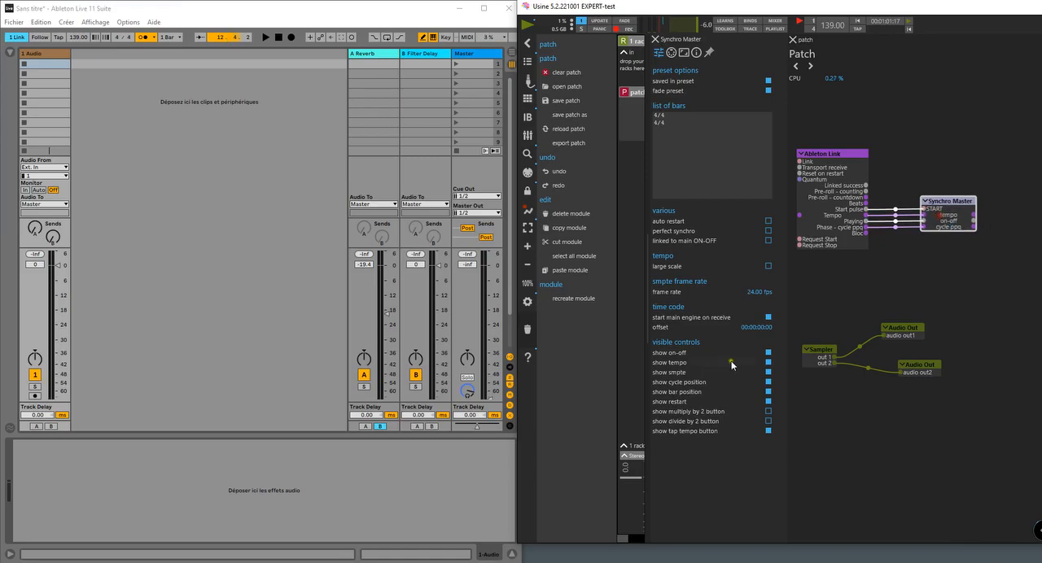